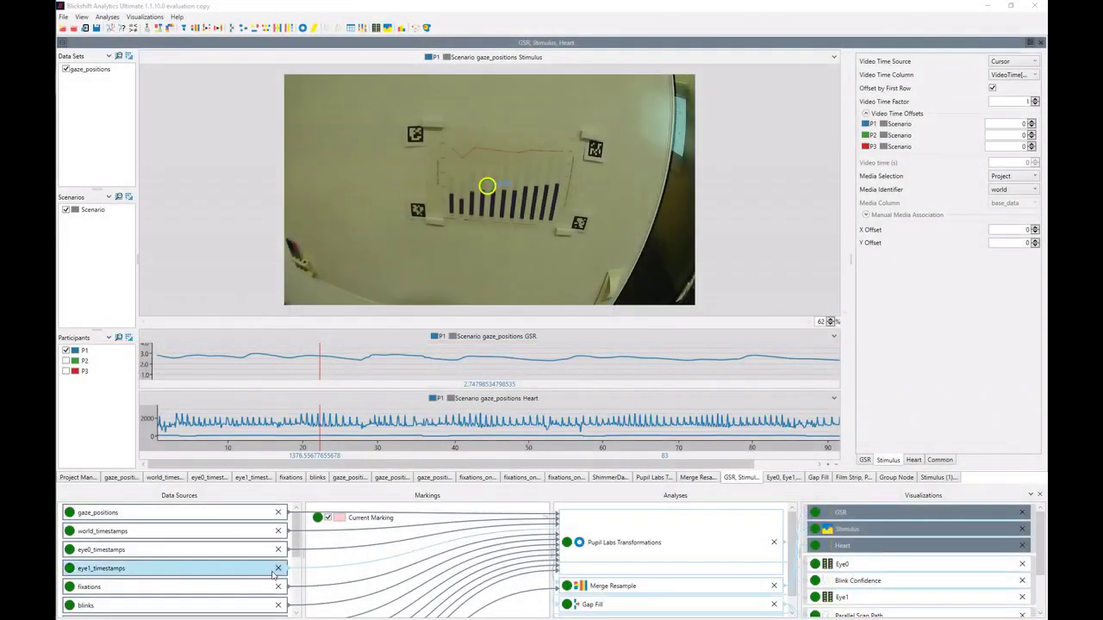
Step: Inspect the world_timestamps and gaze_positions sources, Pupil Labs Transformations, and Current Marking connections
{"action": "left_click", "coordinate": [254, 534]}
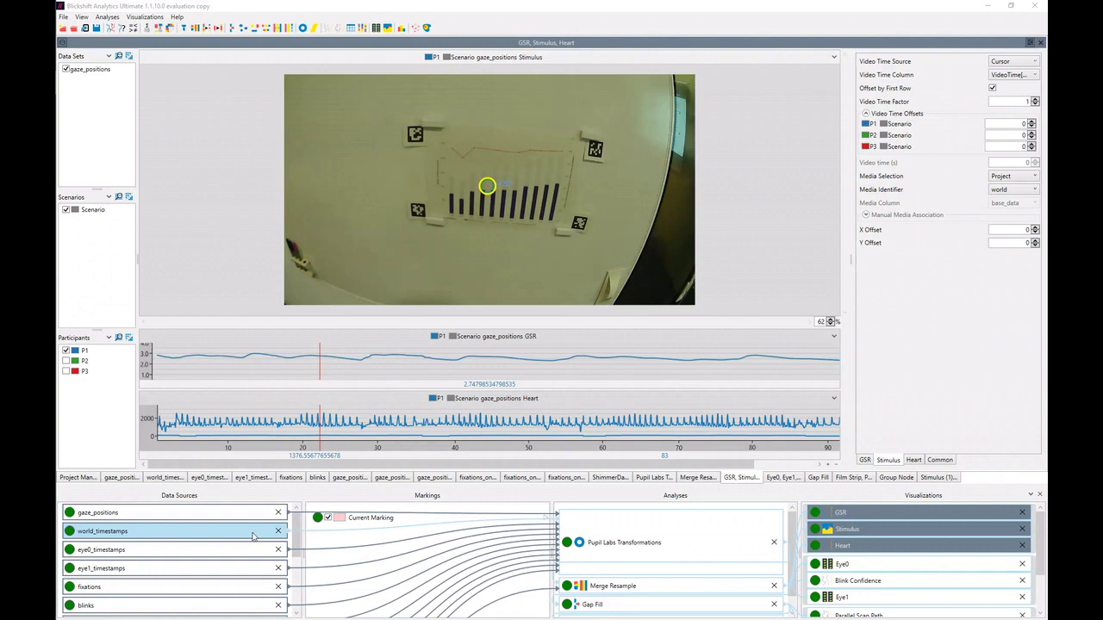
{"action": "left_click", "coordinate": [246, 519]}
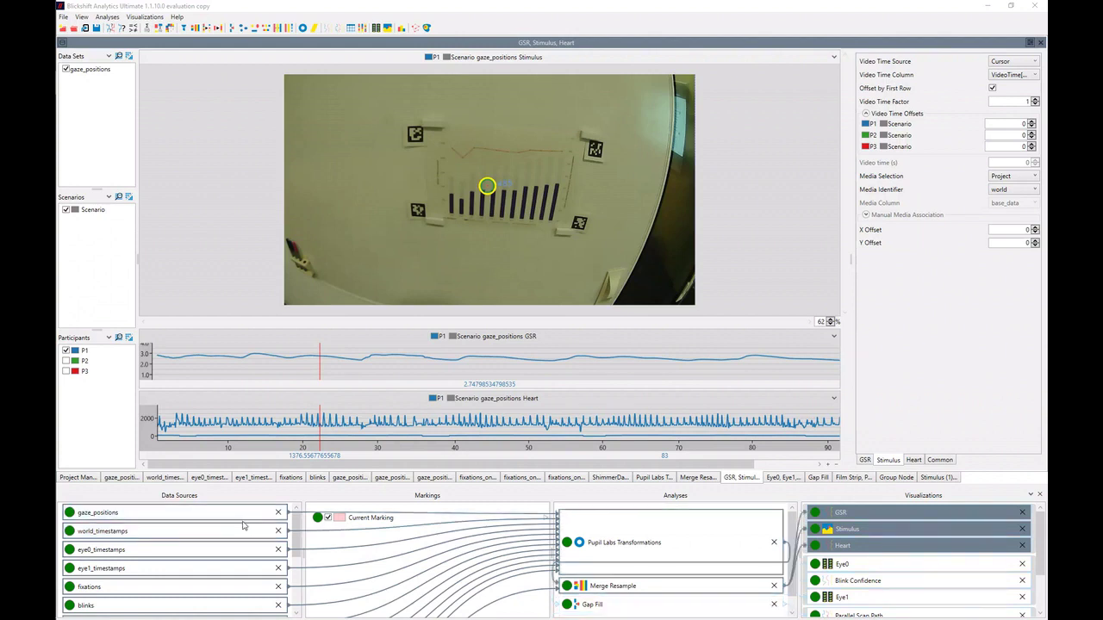
{"action": "left_click", "coordinate": [245, 531]}
{"action": "scroll", "coordinate": [293, 540], "scroll_direction": "down", "scroll_amount": 1}
{"action": "left_click_drag", "start_coordinate": [292, 541], "coordinate": [290, 586]}
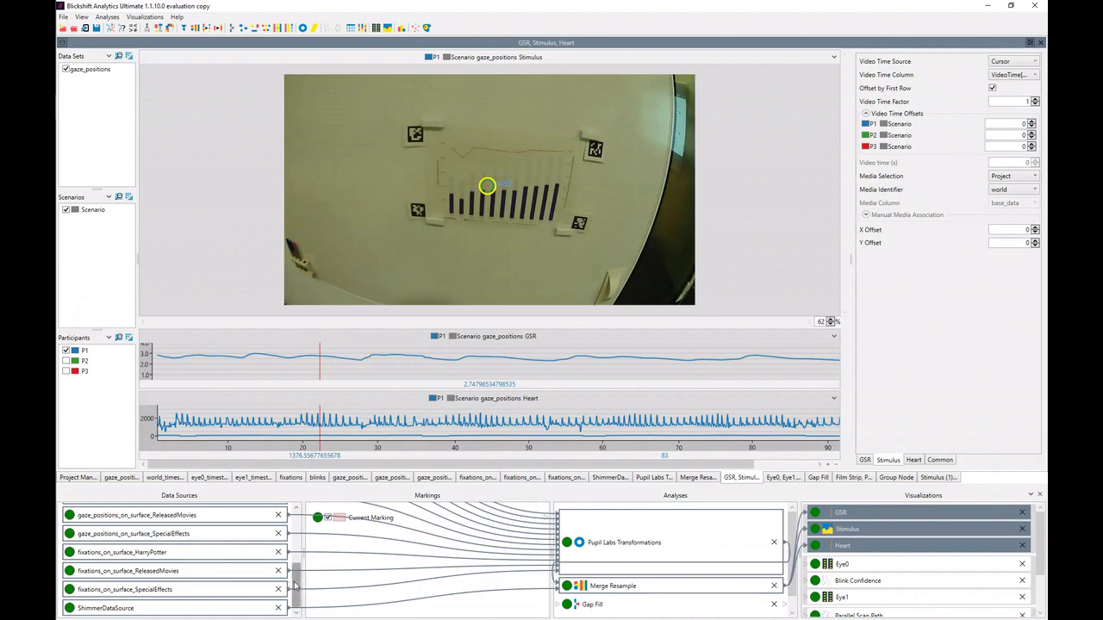
{"action": "left_click_drag", "start_coordinate": [294, 586], "coordinate": [293, 534]}
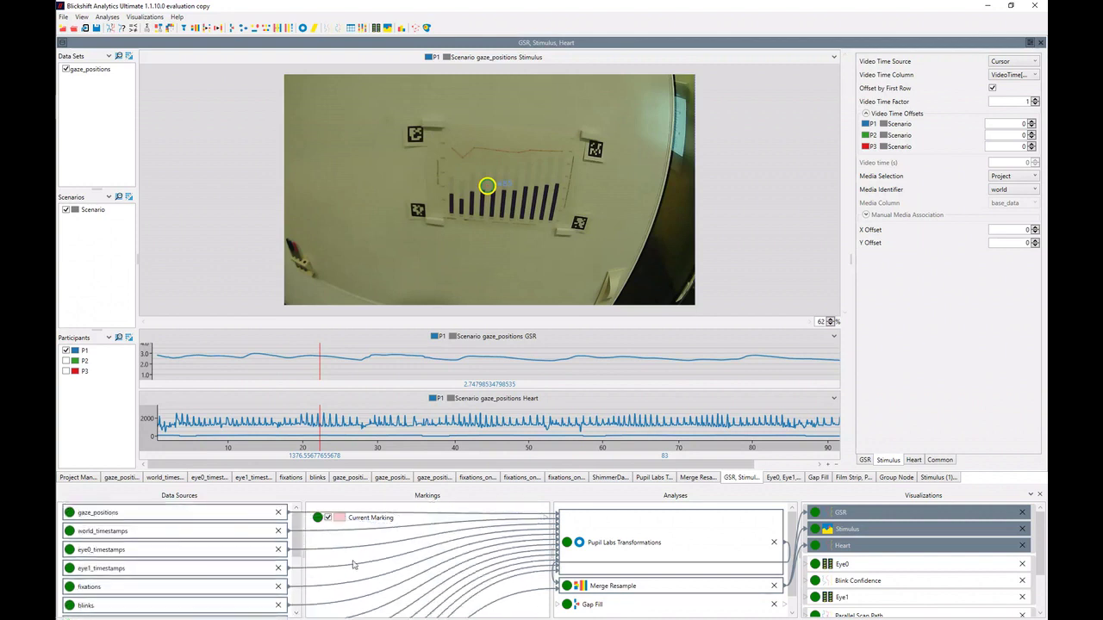
{"action": "left_click", "coordinate": [678, 540]}
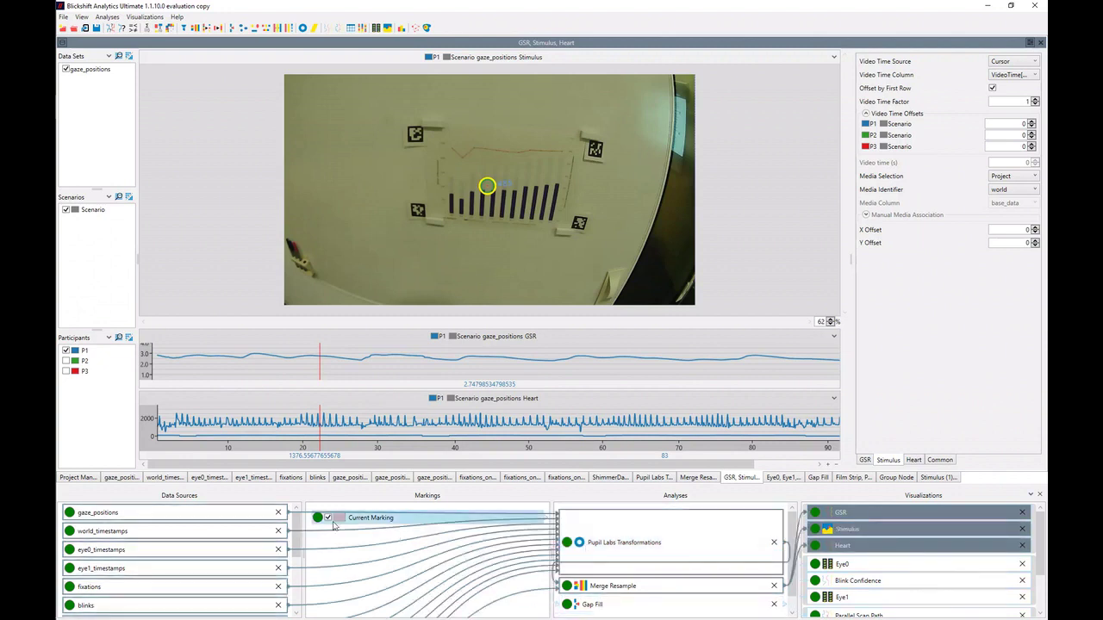
{"action": "left_click", "coordinate": [328, 414]}
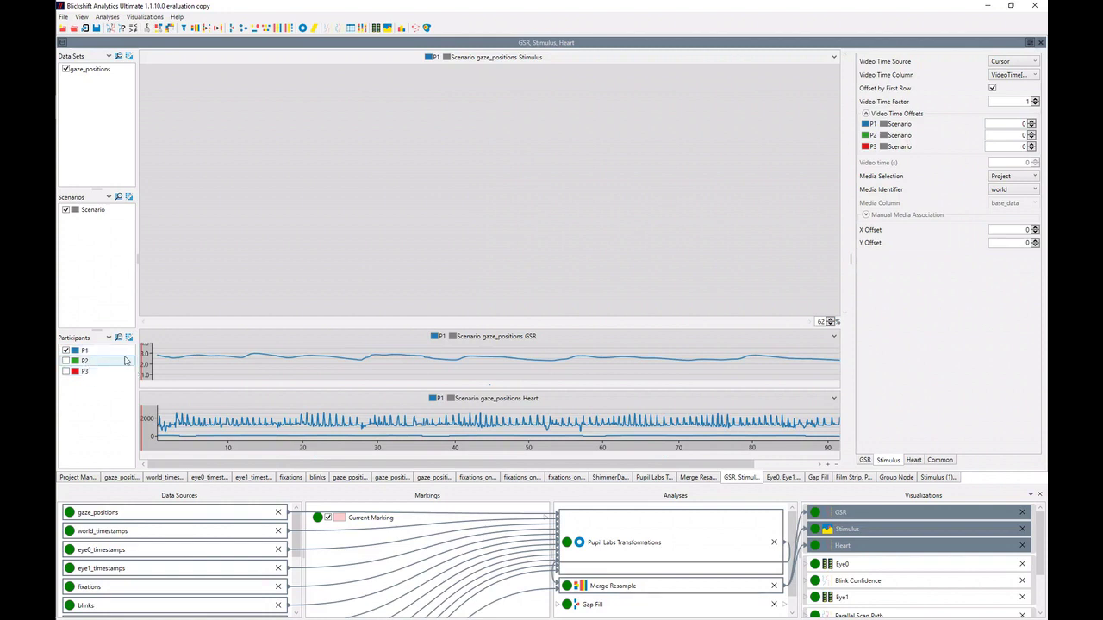
Step: Scrub the synced video from the start to about 69 s, back to 40 s, then about 11 s
{"action": "left_click", "coordinate": [161, 372]}
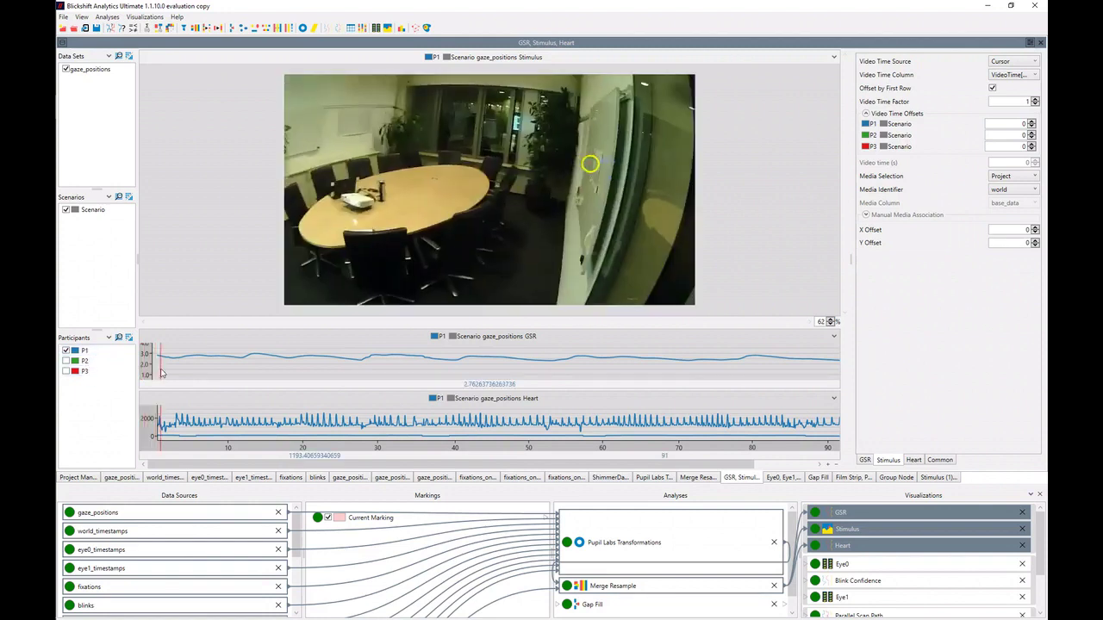
{"action": "left_click", "coordinate": [162, 368]}
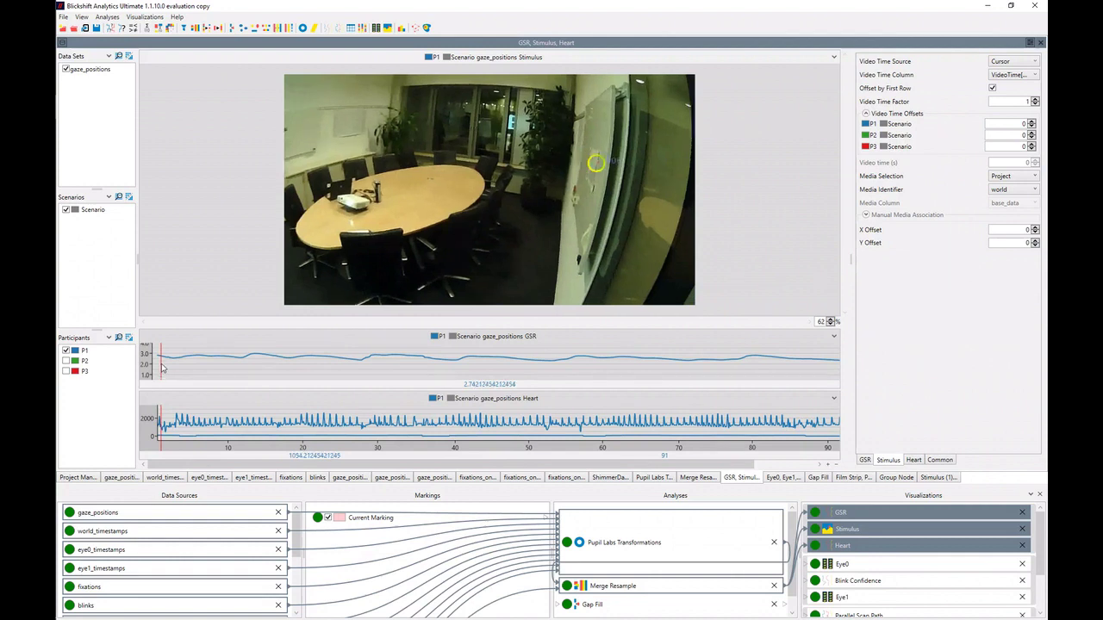
{"action": "left_click_drag", "start_coordinate": [162, 367], "coordinate": [247, 369]}
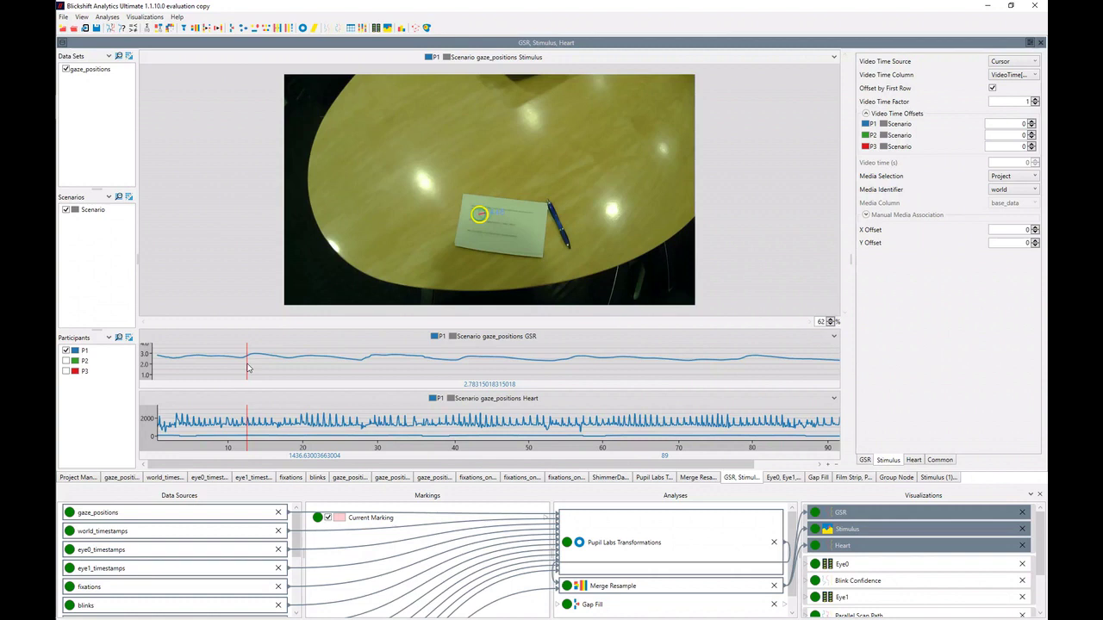
{"action": "left_click_drag", "start_coordinate": [247, 369], "coordinate": [665, 368]}
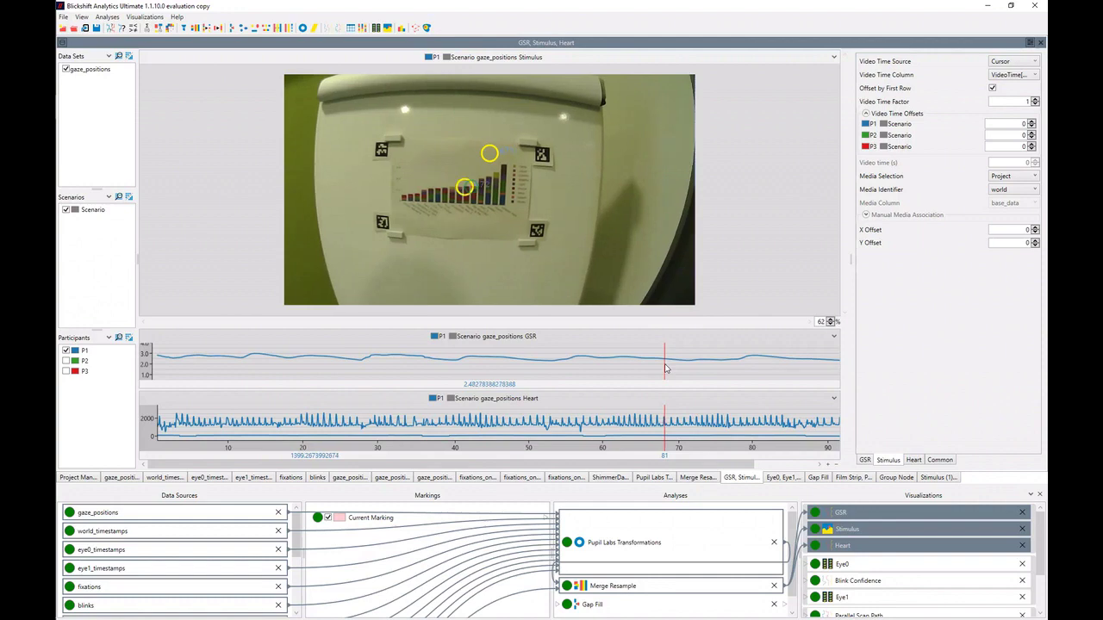
{"action": "left_click_drag", "start_coordinate": [664, 369], "coordinate": [528, 355]}
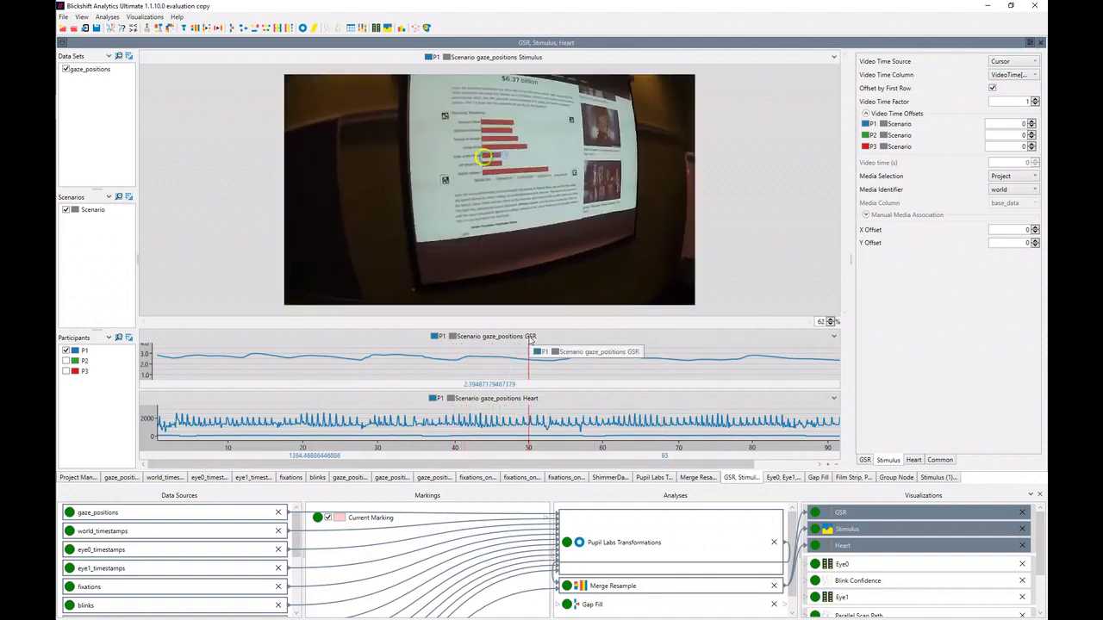
{"action": "left_click_drag", "start_coordinate": [527, 402], "coordinate": [529, 404]}
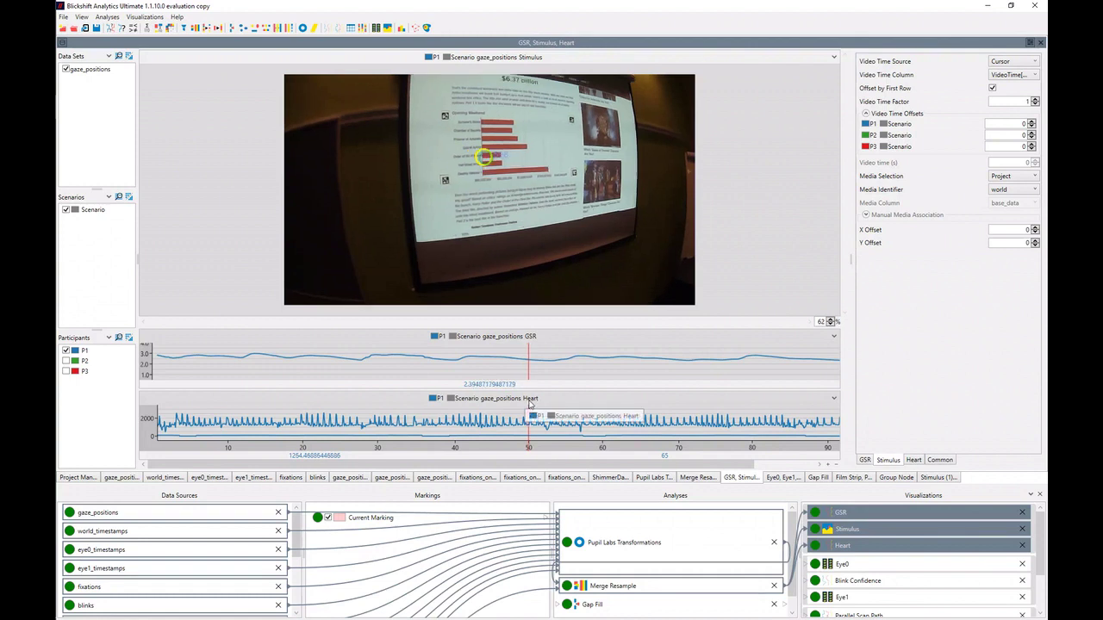
{"action": "left_click_drag", "start_coordinate": [223, 362], "coordinate": [452, 374]}
Step: Open the Eye0, Eye1 and Blink Confidence view and step to the first blink confidence bar
{"action": "left_click", "coordinate": [848, 564]}
{"action": "left_click", "coordinate": [750, 295]}
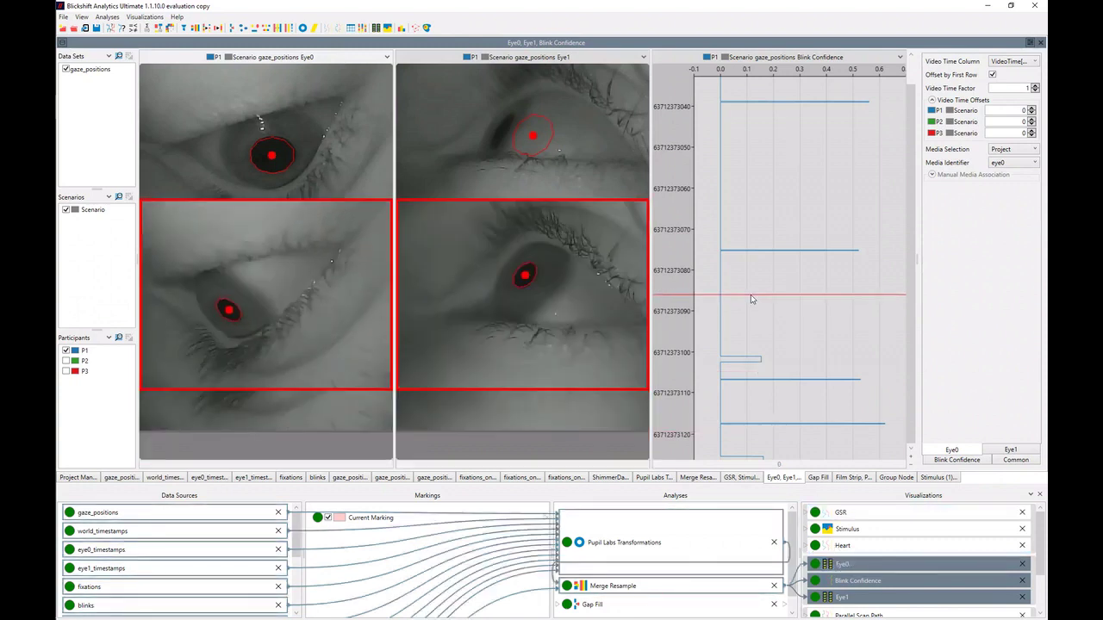
{"action": "left_click", "coordinate": [746, 164]}
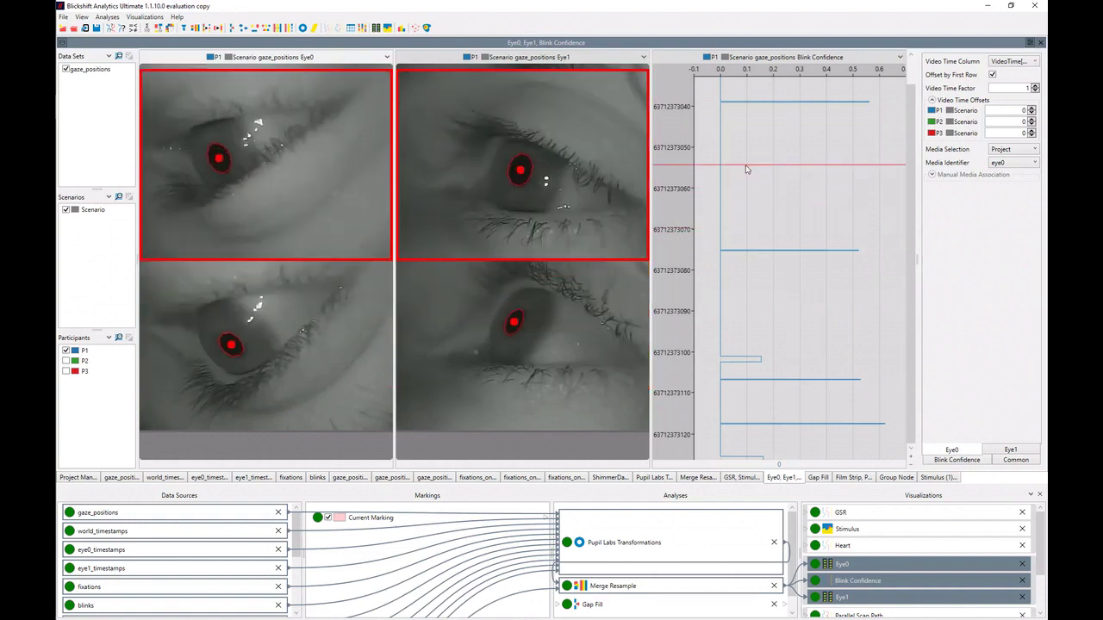
{"action": "left_click", "coordinate": [744, 118]}
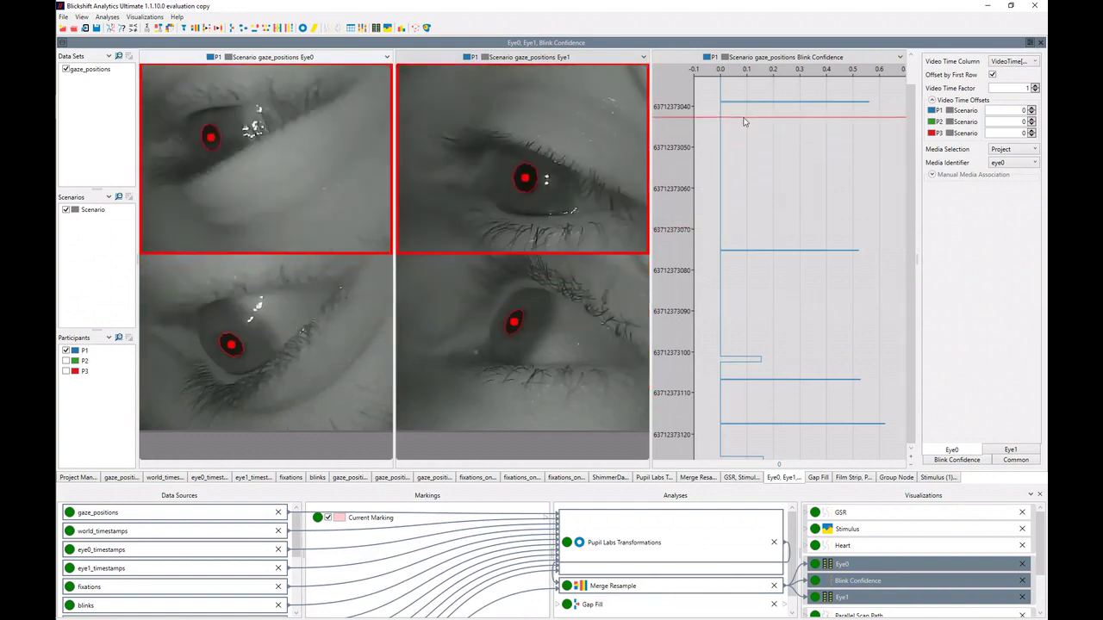
{"action": "left_click", "coordinate": [744, 119]}
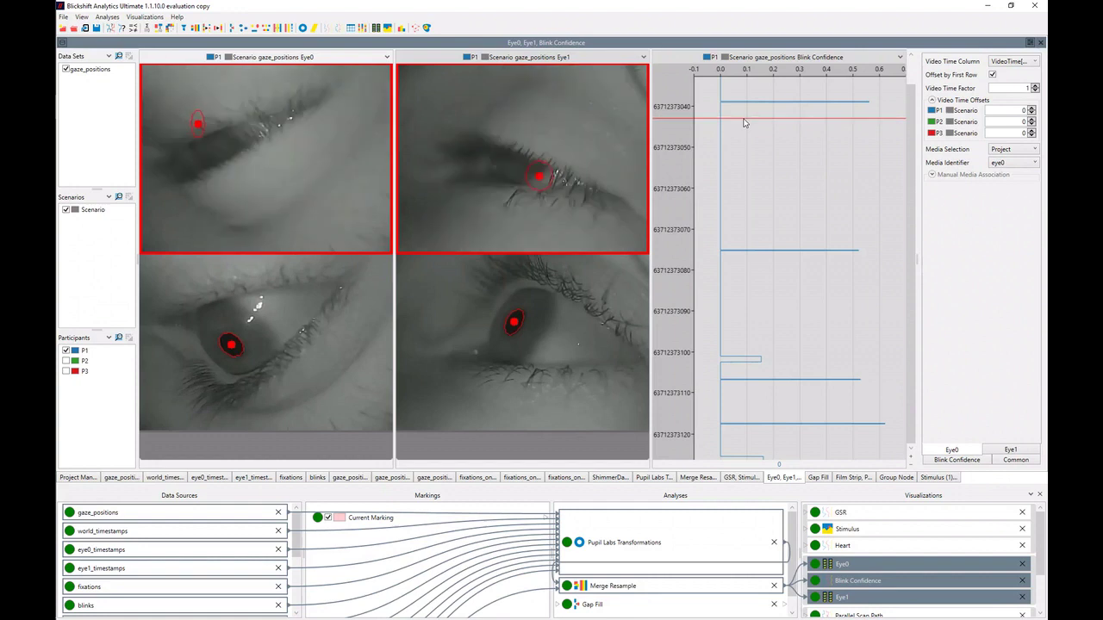
{"action": "left_click", "coordinate": [745, 118]}
{"action": "left_click", "coordinate": [744, 108]}
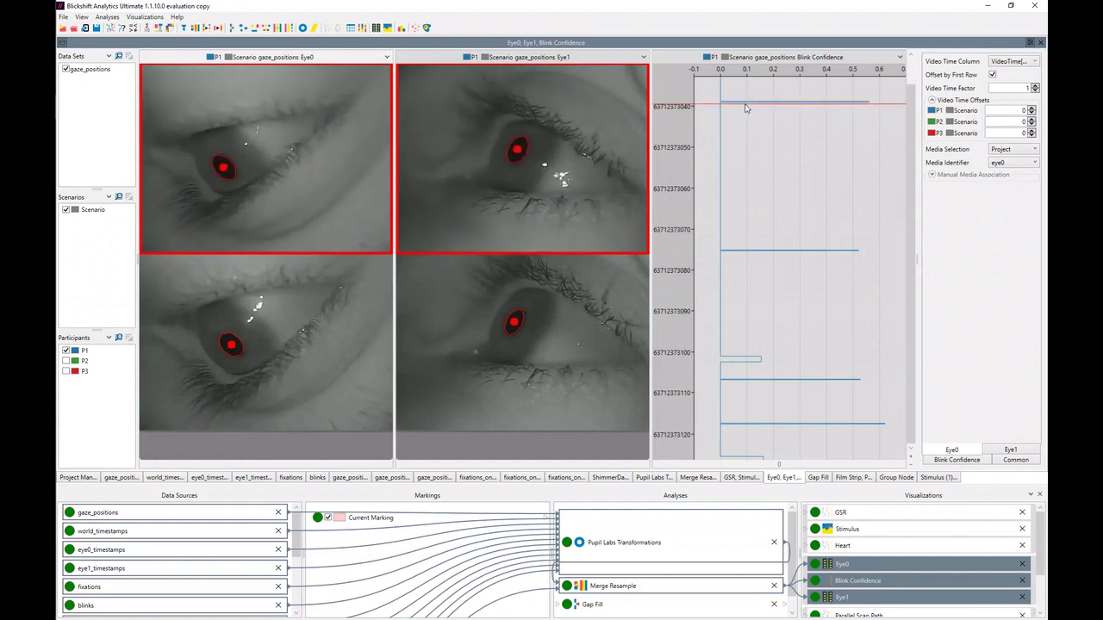
{"action": "left_click", "coordinate": [745, 104]}
{"action": "left_click", "coordinate": [744, 107]}
{"action": "left_click", "coordinate": [744, 101]}
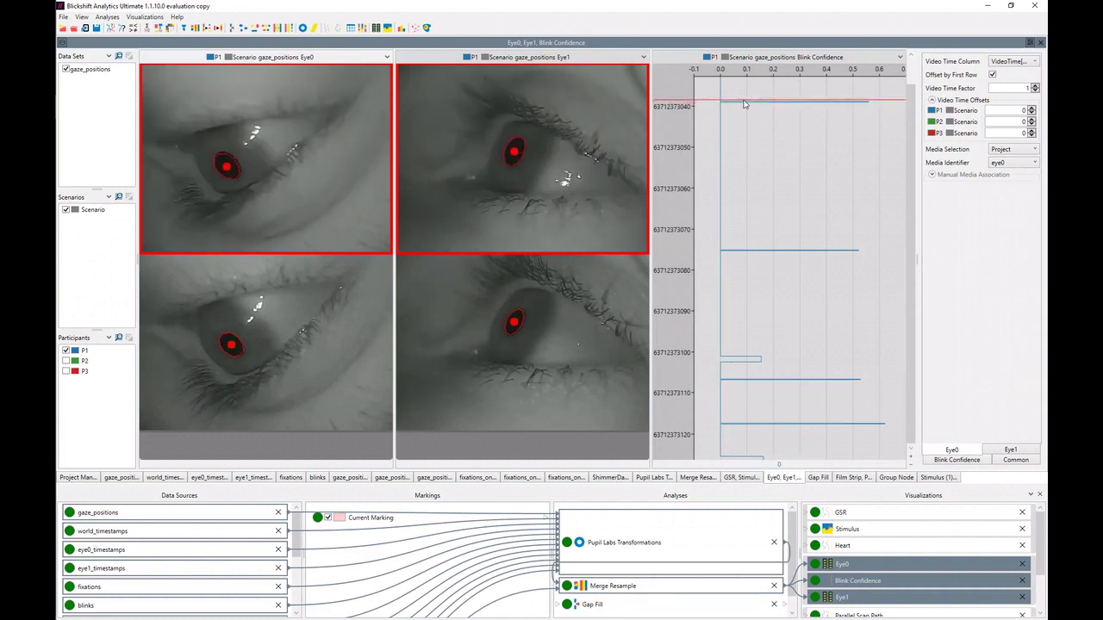
Step: Scrub forward through blink confidence, zoom the time axis in, and jump to a later frame
{"action": "left_click_drag", "start_coordinate": [744, 104], "coordinate": [756, 270]}
{"action": "scroll", "coordinate": [747, 321], "scroll_direction": "up", "scroll_amount": 3}
{"action": "scroll", "coordinate": [748, 322], "scroll_direction": "up", "scroll_amount": 3}
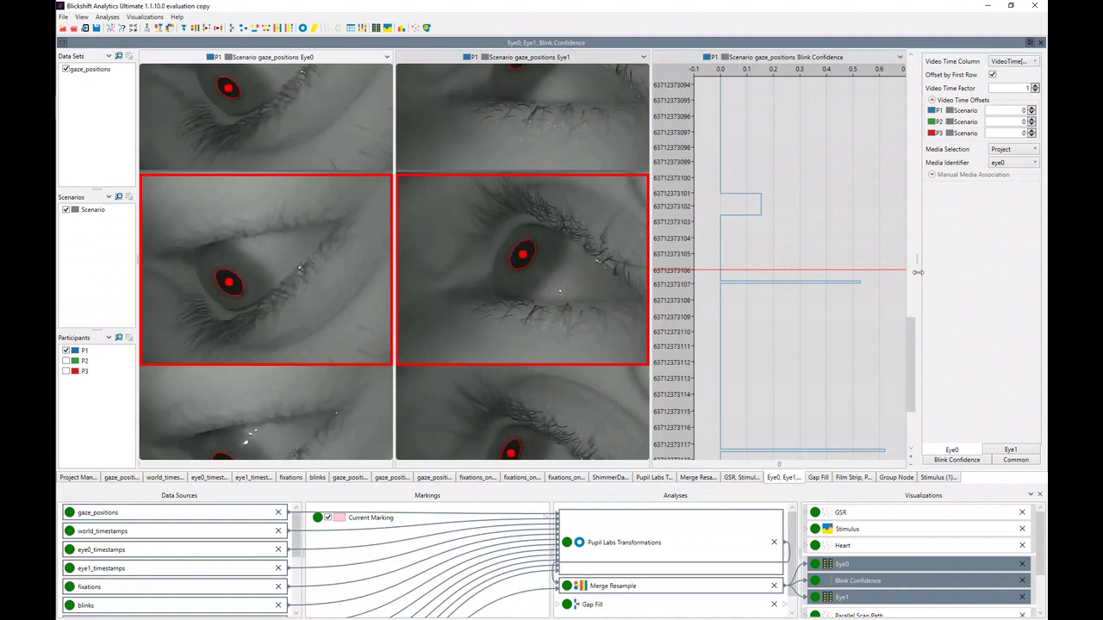
{"action": "left_click", "coordinate": [841, 318]}
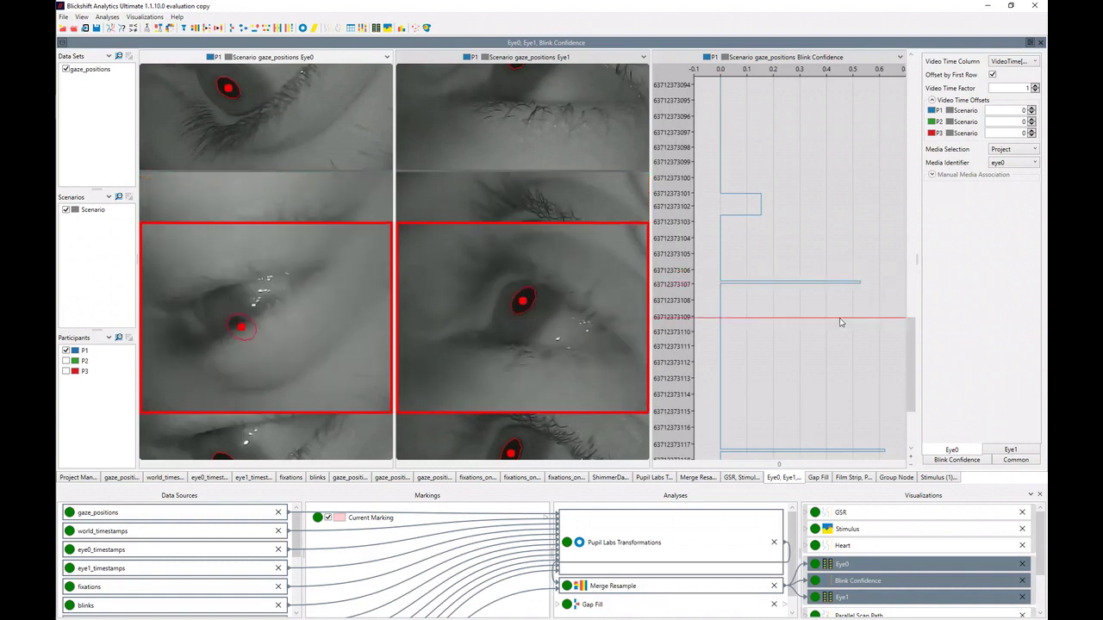
{"action": "scroll", "coordinate": [896, 588], "scroll_direction": "down", "scroll_amount": 3}
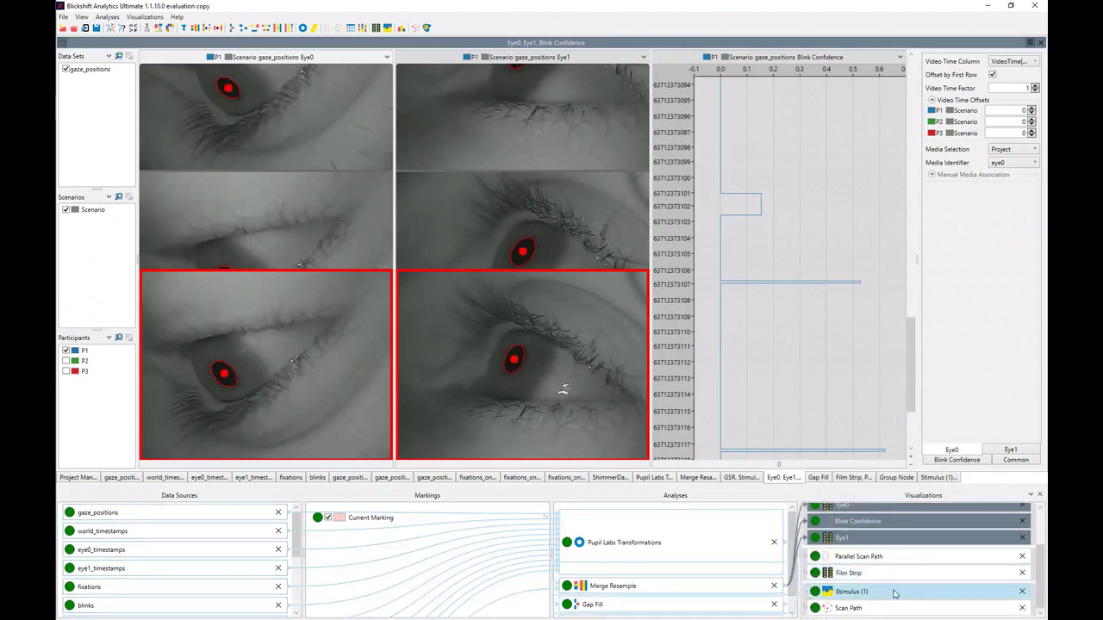
Step: Show scan paths over the stimulus, then open the combined GSR, Stimulus and Heart view for P1
{"action": "left_click", "coordinate": [893, 592]}
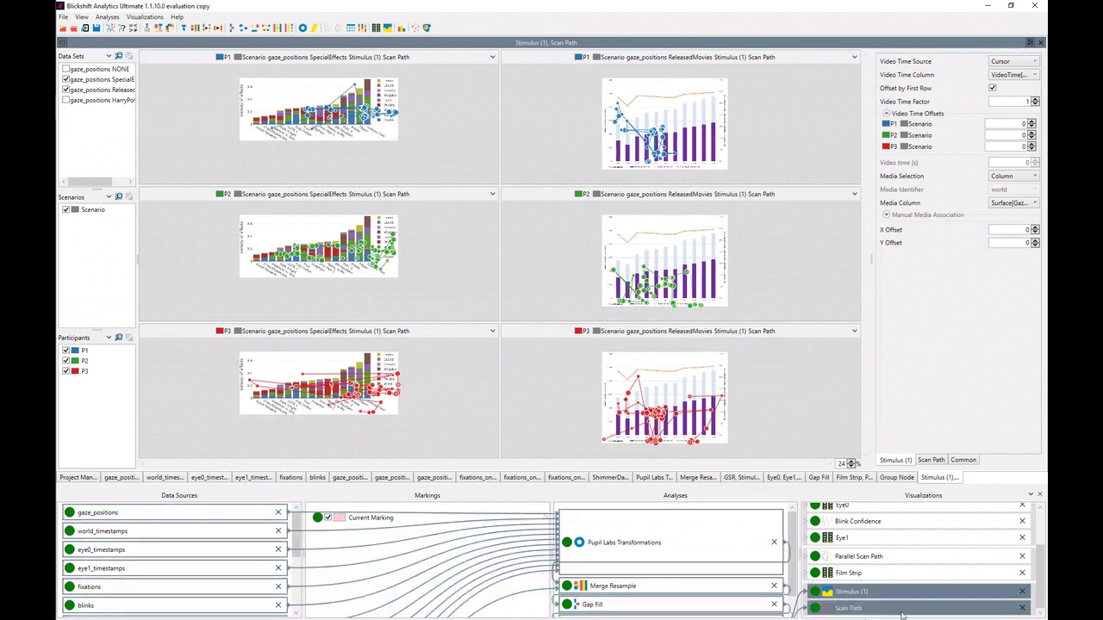
{"action": "scroll", "coordinate": [930, 560], "scroll_direction": "up", "scroll_amount": 3}
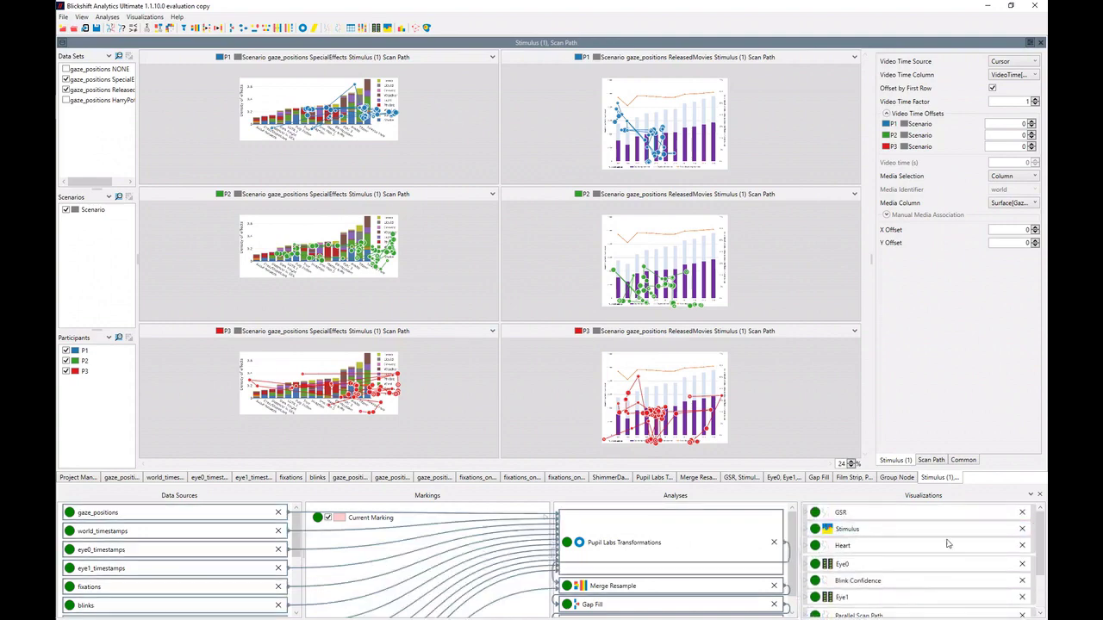
{"action": "mouse_move", "coordinate": [947, 544]}
{"action": "left_mouse_down"}
{"action": "mouse_move", "coordinate": [941, 515]}
{"action": "mouse_move", "coordinate": [938, 536]}
{"action": "left_mouse_up"}
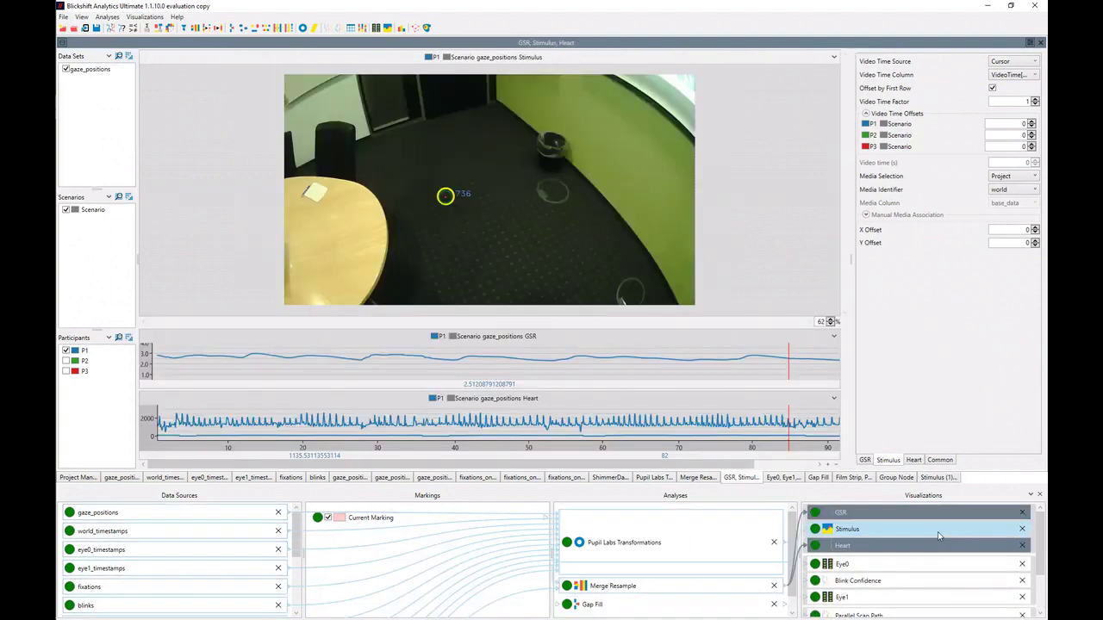
Step: Jump the time cursor to about 24 s, where the video shows the wall bar chart
{"action": "left_click", "coordinate": [480, 422]}
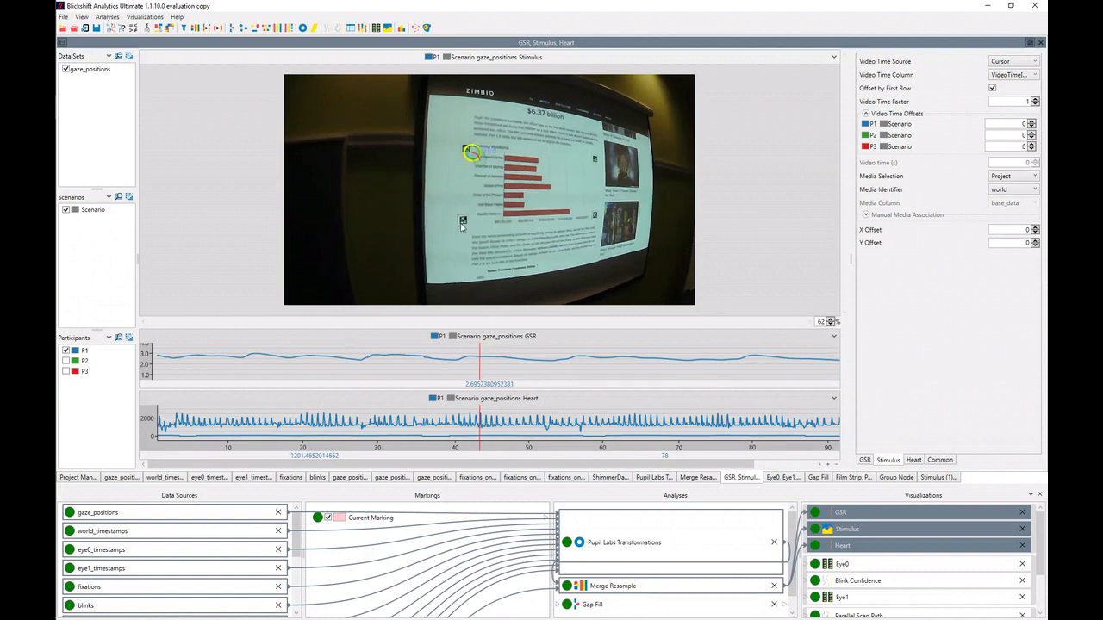
{"action": "left_click", "coordinate": [316, 355]}
{"action": "left_click", "coordinate": [336, 355]}
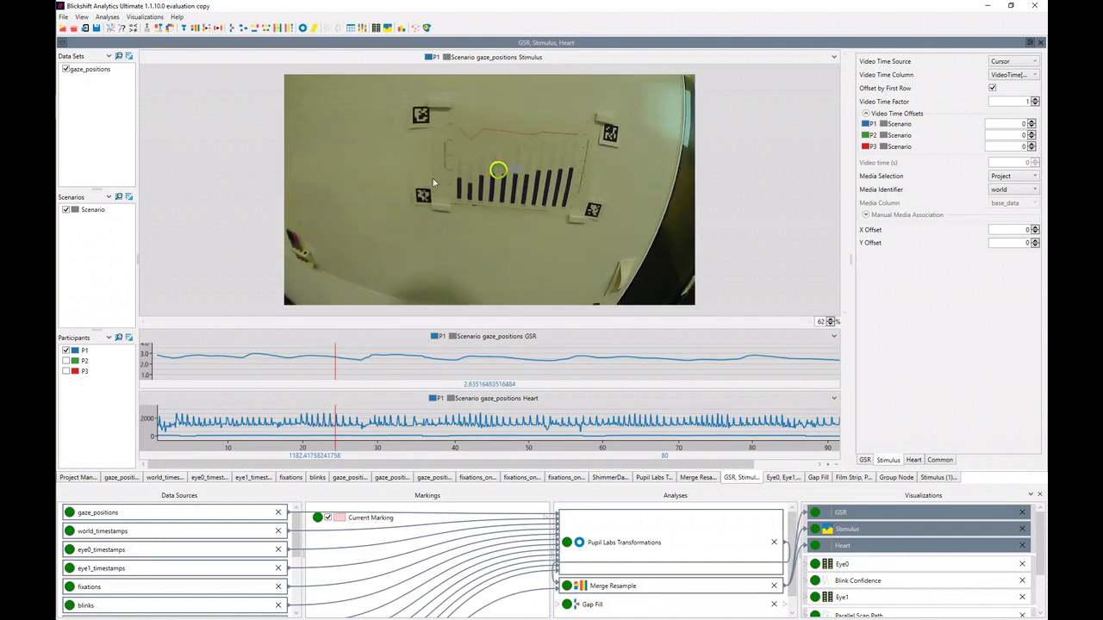
{"action": "scroll", "coordinate": [895, 564], "scroll_direction": "down", "scroll_amount": 3}
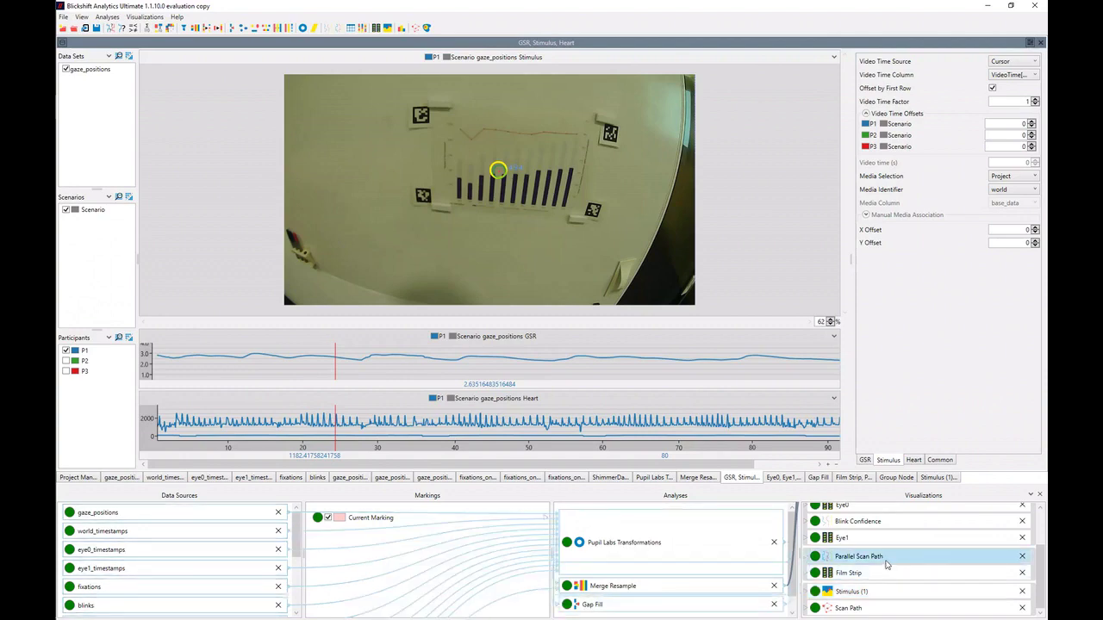
Step: Show the film strip with a parallel scan path based on Surface[Gaze], then open Gap Fill
{"action": "left_click", "coordinate": [886, 560], "text": "shift"}
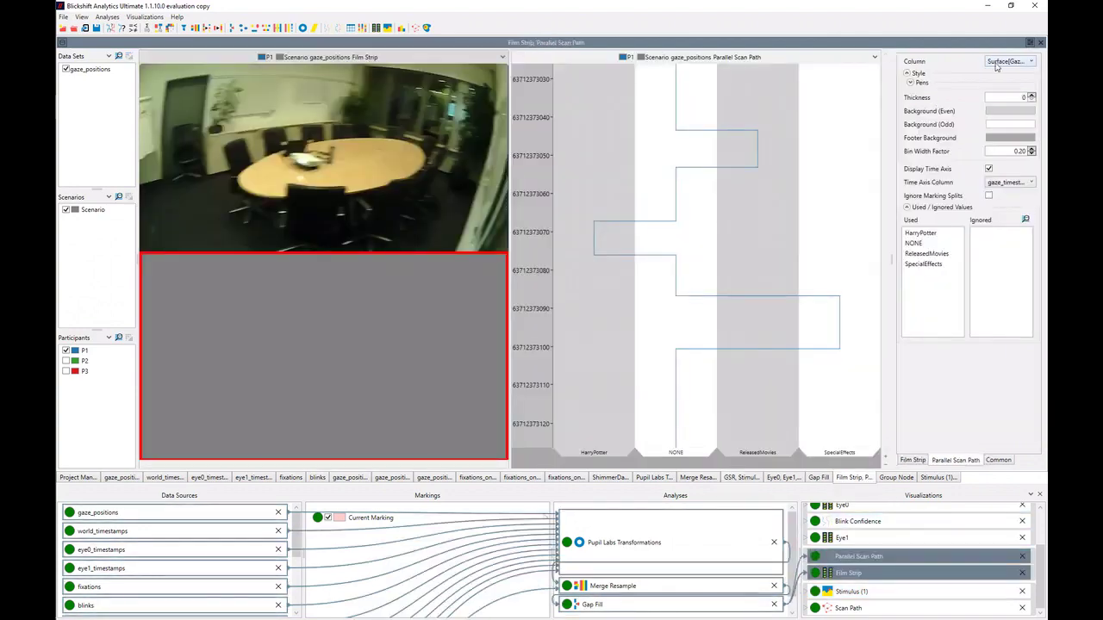
{"action": "left_click", "coordinate": [996, 62]}
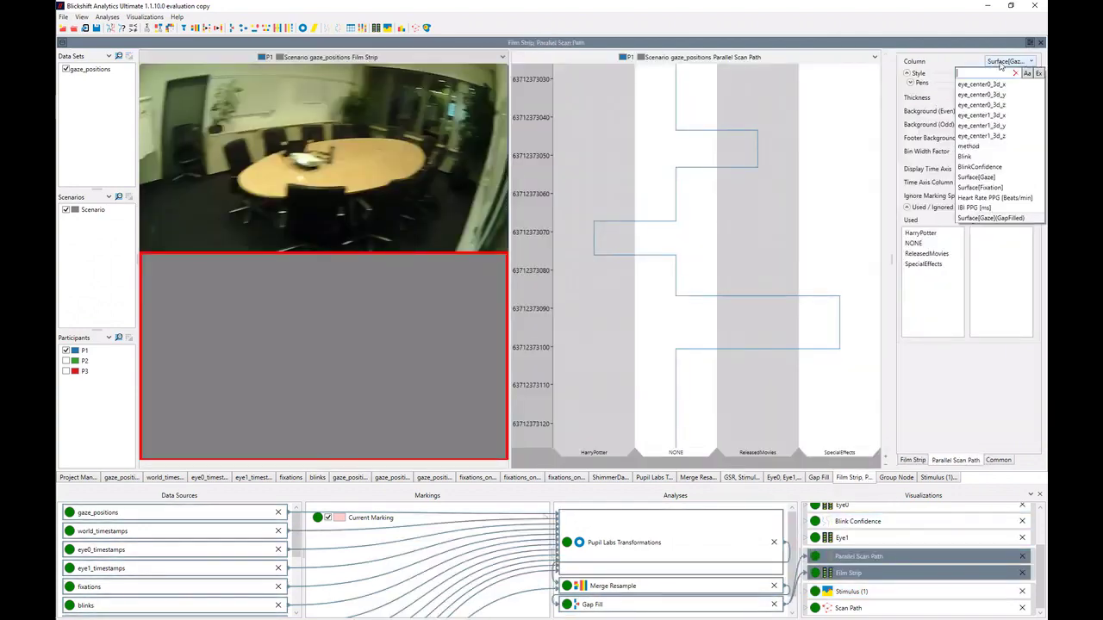
{"action": "left_click", "coordinate": [991, 180]}
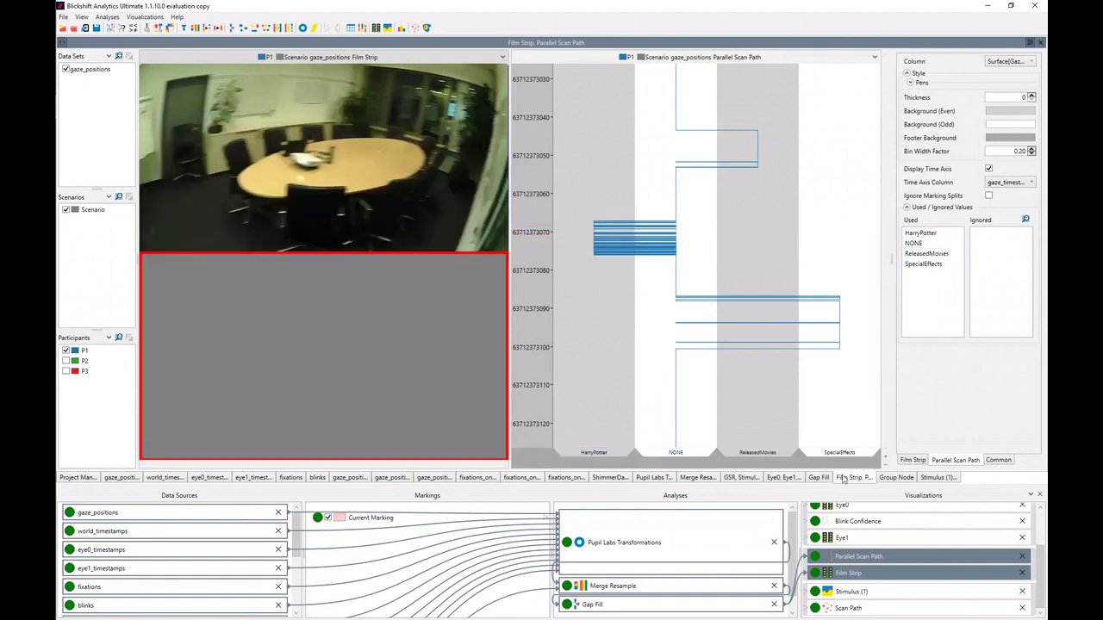
{"action": "scroll", "coordinate": [652, 597], "scroll_direction": "down", "scroll_amount": 1}
{"action": "left_click", "coordinate": [649, 590]}
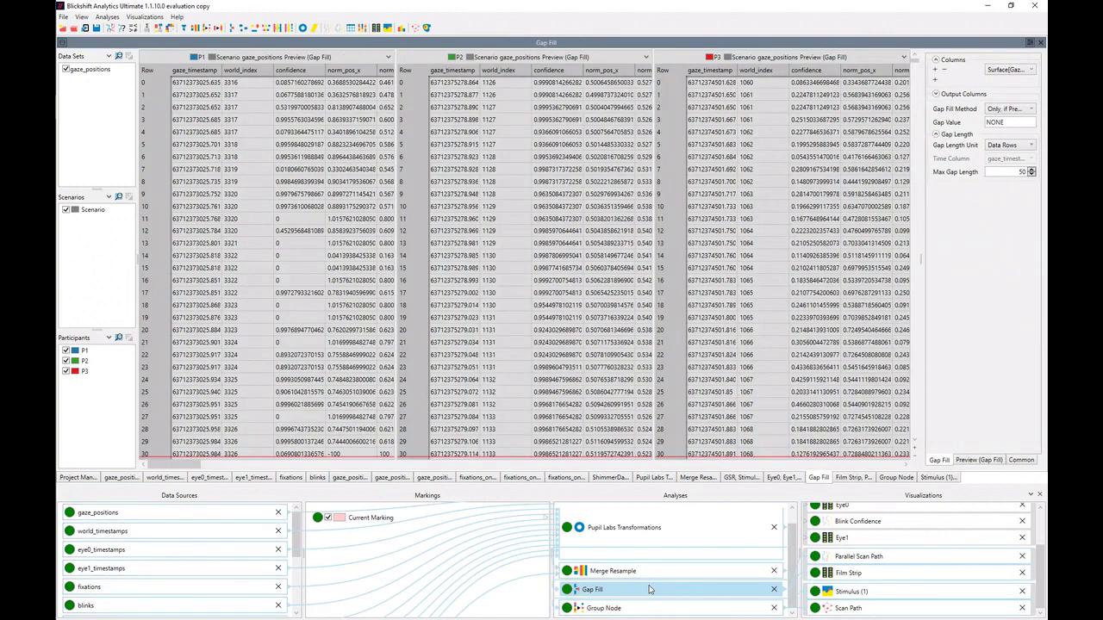
Step: Set Gap Fill to fill Surface[Gaze] only where the previous value equals the following one
{"action": "left_click", "coordinate": [1003, 69]}
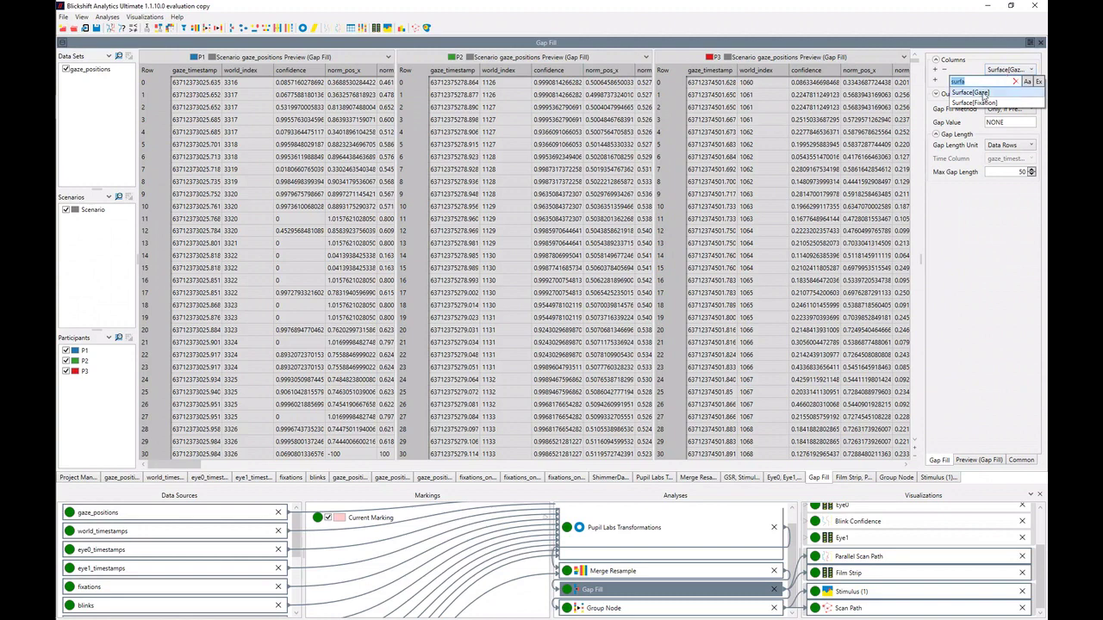
{"action": "left_click", "coordinate": [984, 93]}
{"action": "left_click", "coordinate": [992, 110]}
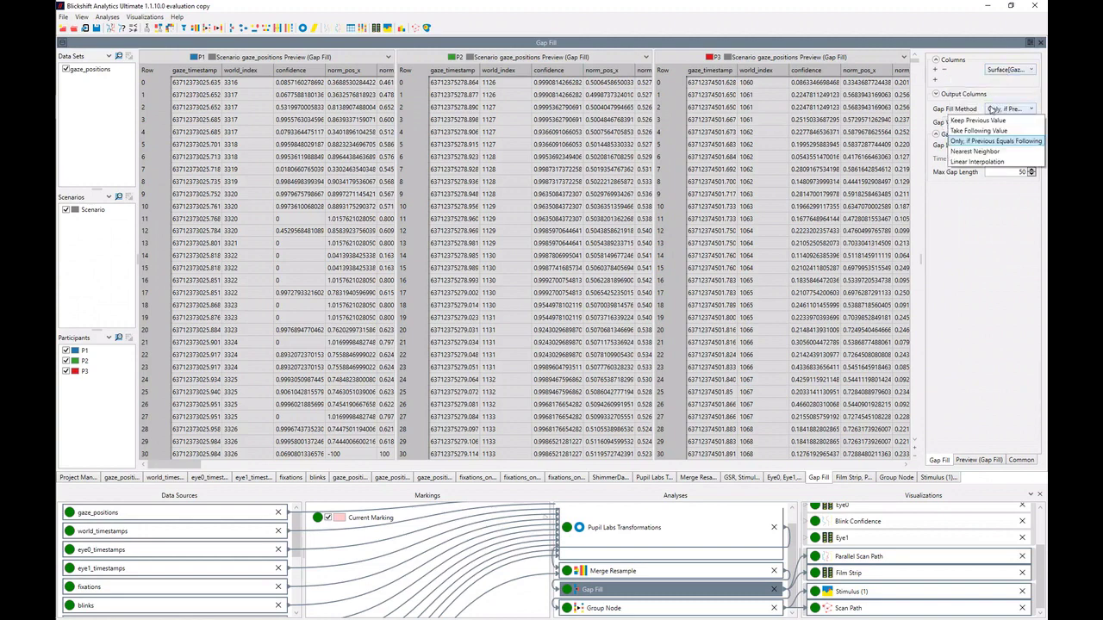
{"action": "left_click", "coordinate": [1002, 107]}
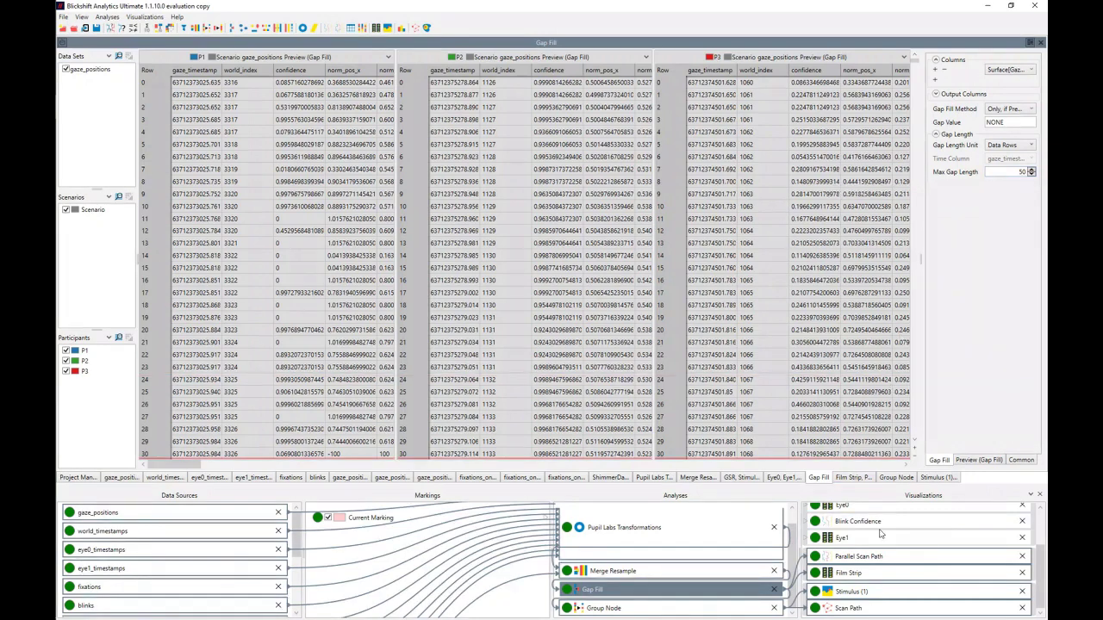
Step: Base the parallel scan path and film strip on Surface[Gaze](GapFilled), then preview the Group Node
{"action": "left_click", "coordinate": [872, 556]}
{"action": "left_click", "coordinate": [872, 572], "text": "ctrl"}
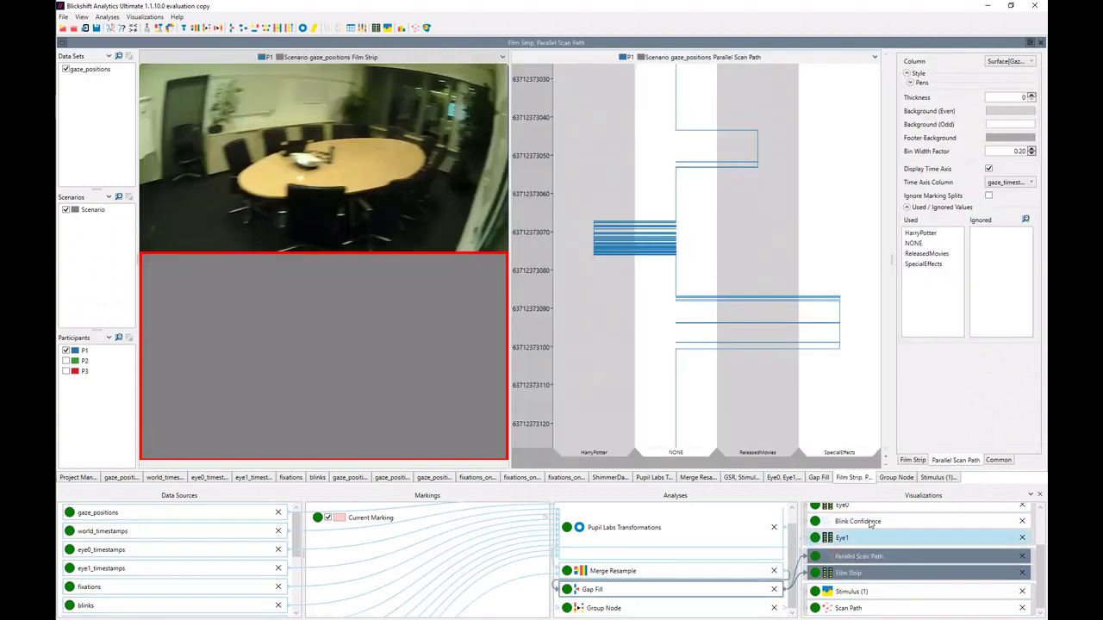
{"action": "left_click", "coordinate": [1015, 61]}
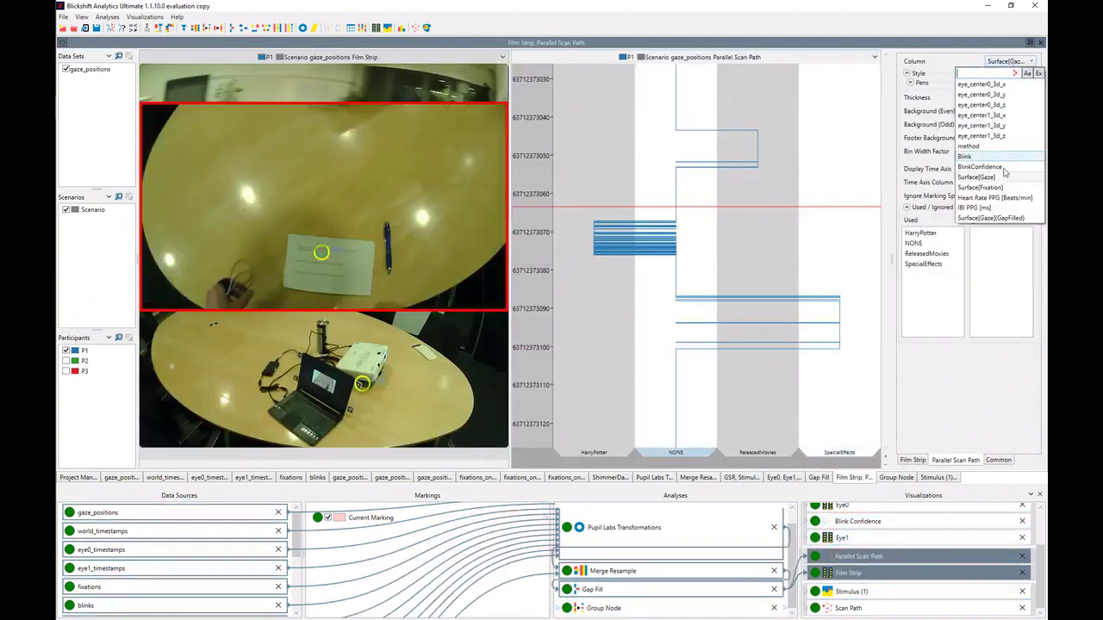
{"action": "left_click", "coordinate": [1005, 217]}
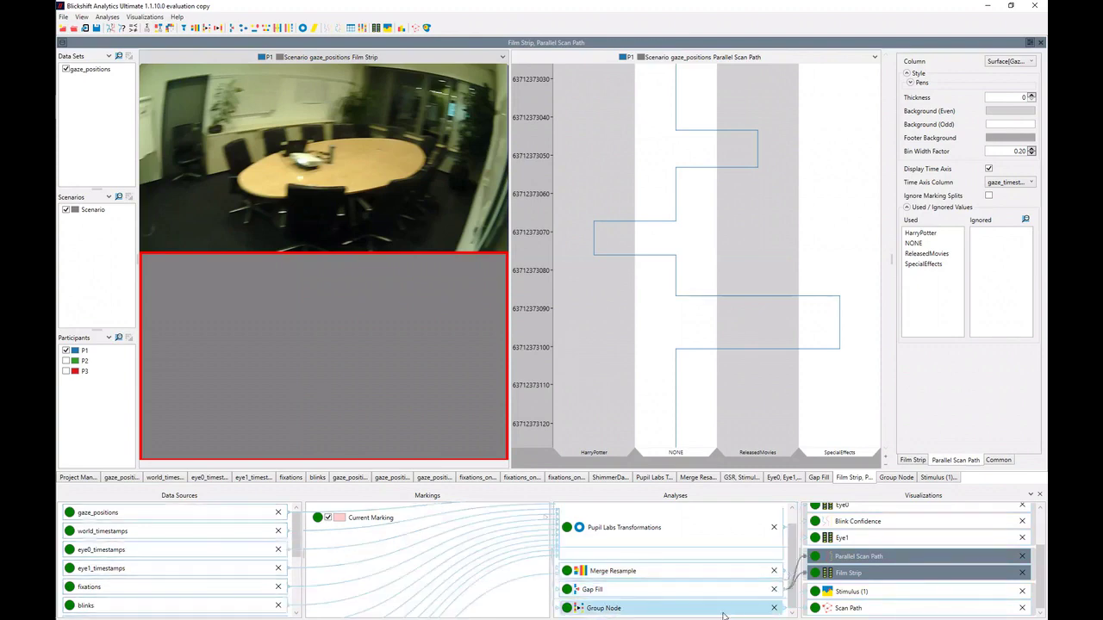
{"action": "left_click", "coordinate": [723, 615]}
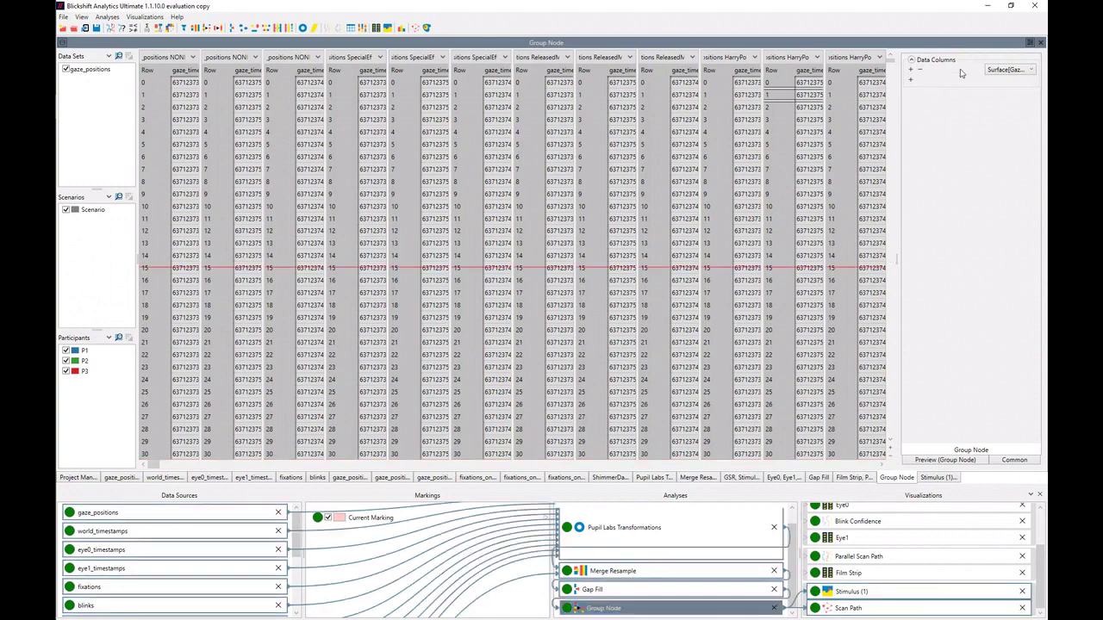
Step: Choose Surface[Gaze](GapFilled) as the Group Node's data column
{"action": "left_click", "coordinate": [994, 70]}
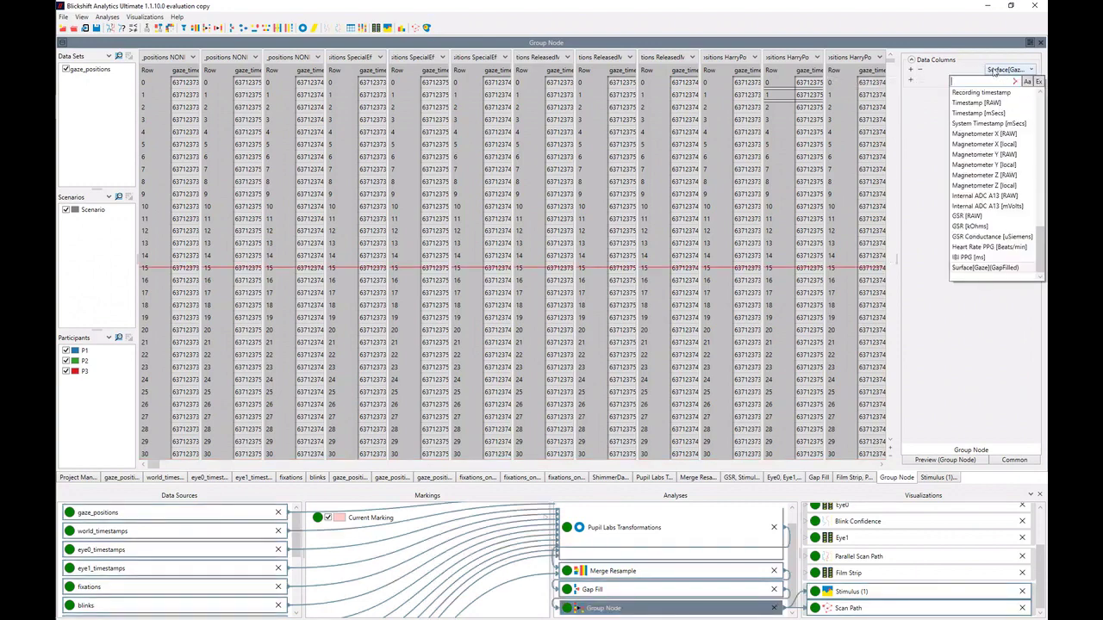
{"action": "left_click", "coordinate": [999, 267]}
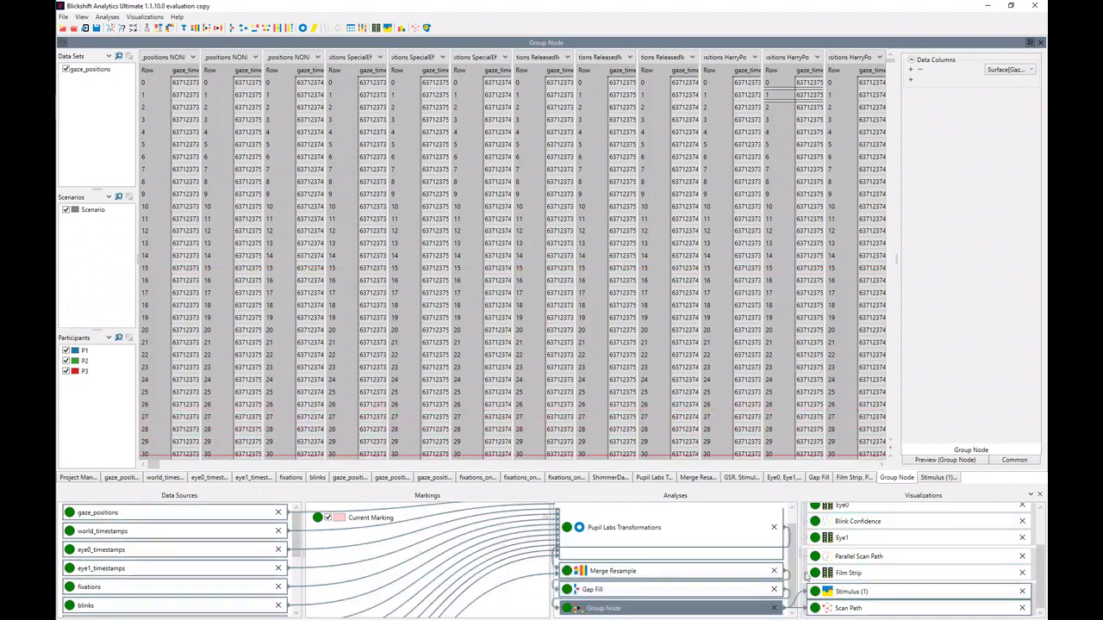
Step: Reopen the Stimulus (1) scan path tab with P1–P3 paths over SpecialEffects and ReleasedMovies
{"action": "left_click", "coordinate": [855, 593]}
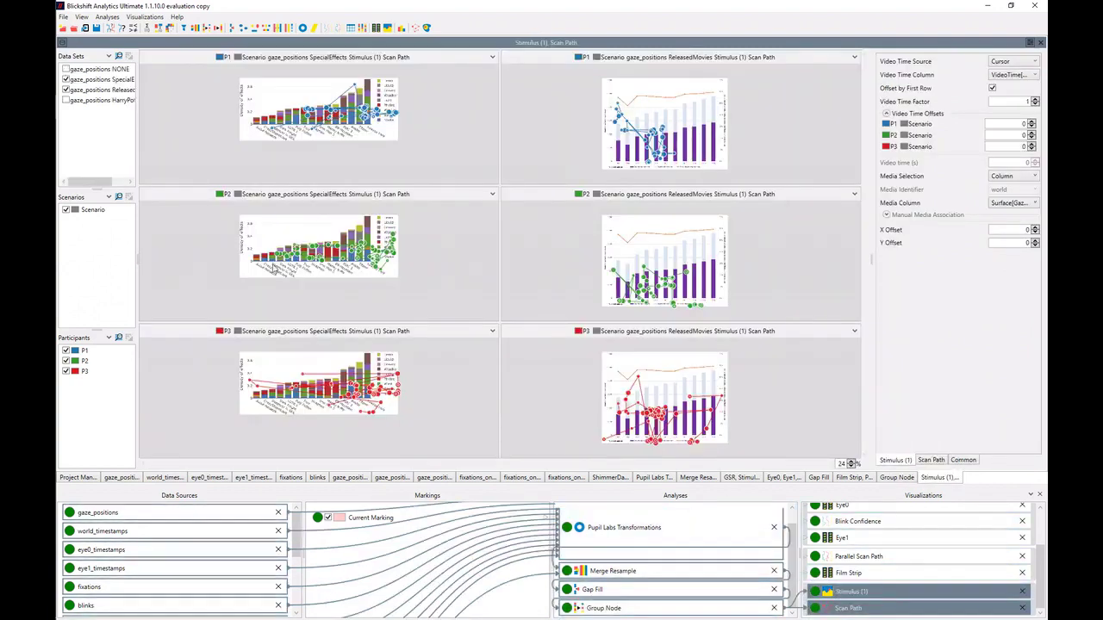